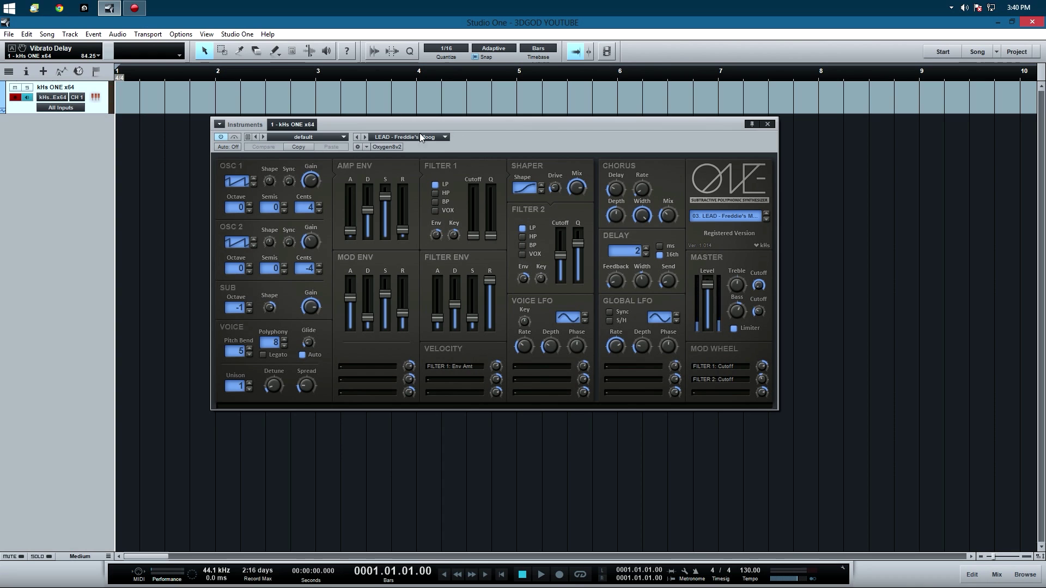
Step: Load the Init Patch preset in the kHs ONE synthesizer
drag(471, 197, 474, 423)
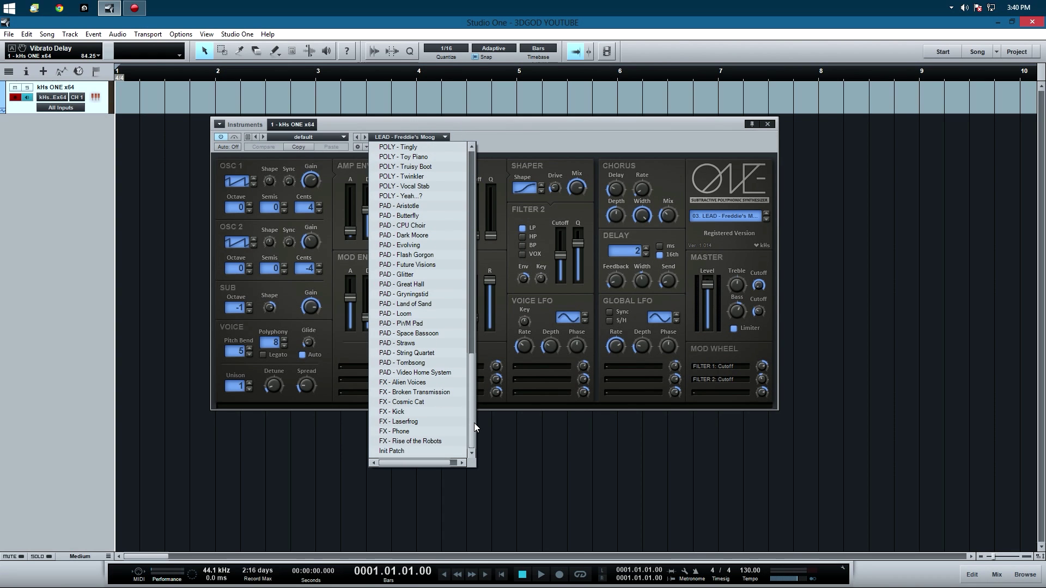
click(406, 451)
click(542, 141)
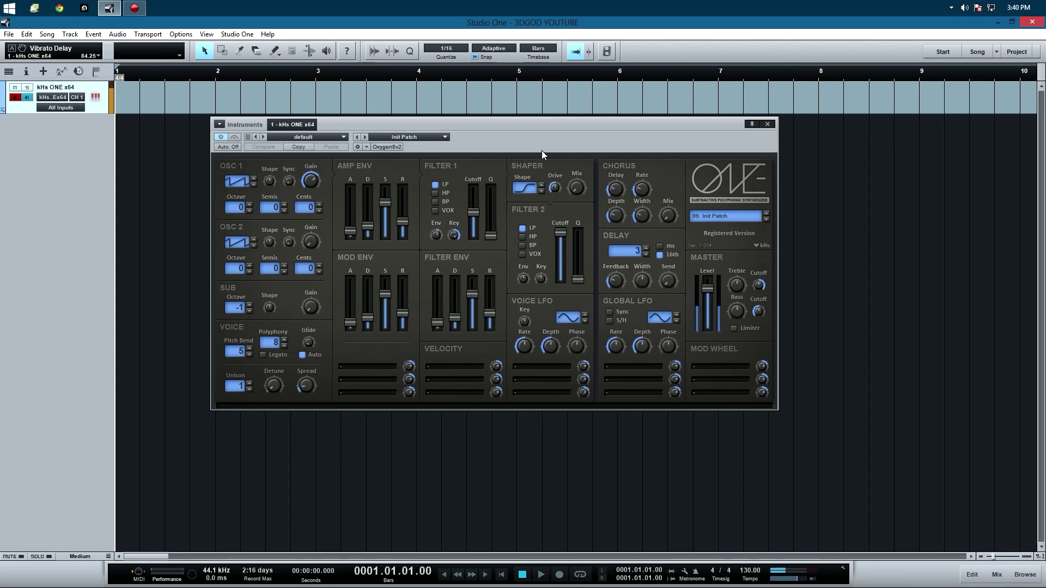
Step: Switch oscillator 1 to the pulse waveform and adjust its shape
drag(285, 181, 273, 156)
click(255, 179)
click(255, 180)
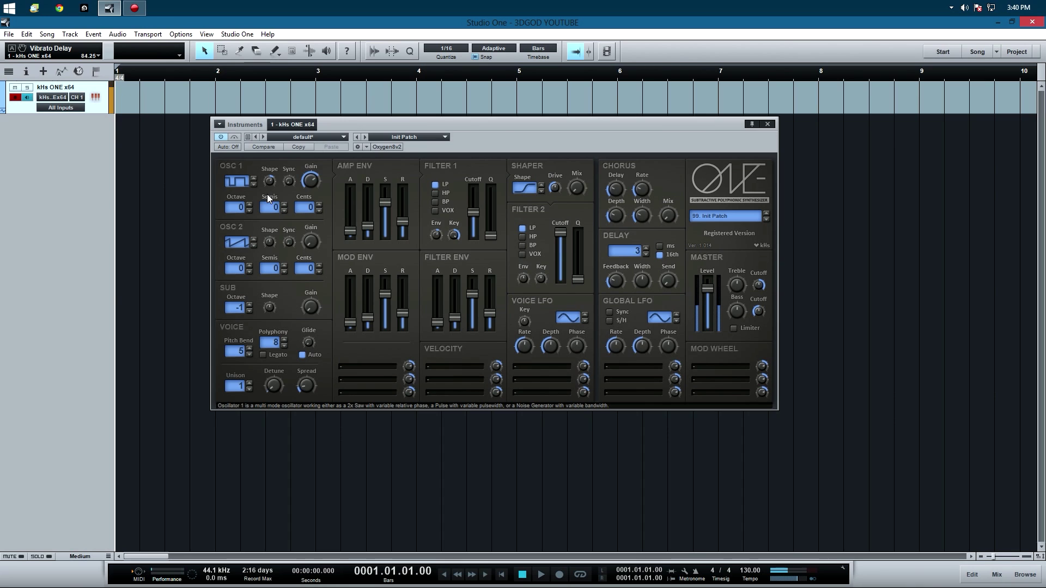
drag(273, 182, 280, 163)
Step: Raise oscillator 2's gain, switch it to the pulse waveform and adjust its shape
drag(310, 242, 314, 192)
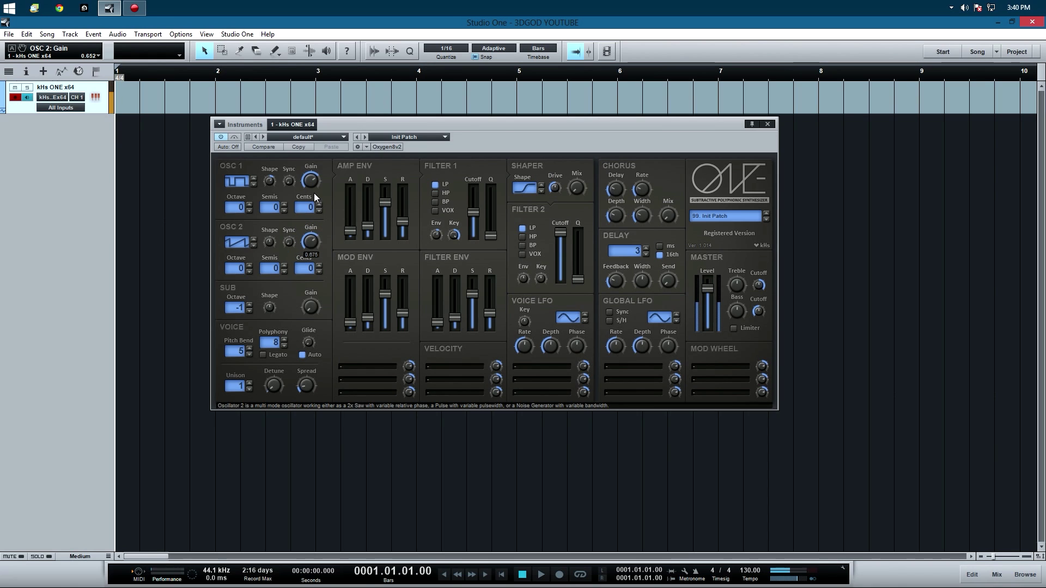
click(254, 240)
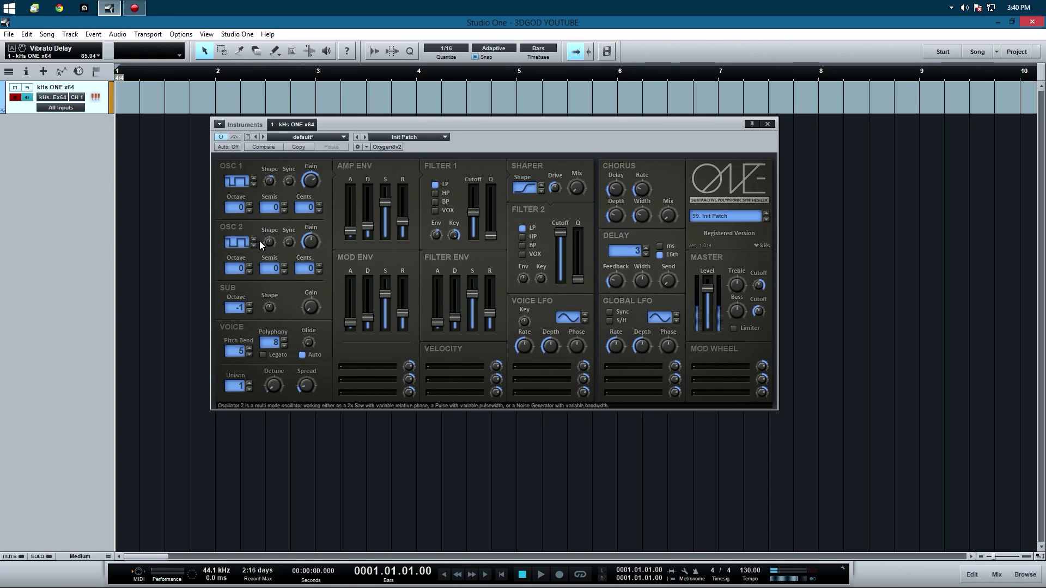
mouse_move(271, 242)
drag(277, 229, 290, 213)
Step: Shape the amp envelope with minimum attack, medium decay, minimum sustain and a short release
mouse_move(354, 233)
mouse_move(402, 233)
mouse_down()
mouse_move(404, 204)
mouse_move(385, 221)
mouse_move(371, 207)
mouse_move(403, 245)
mouse_move(404, 231)
mouse_up()
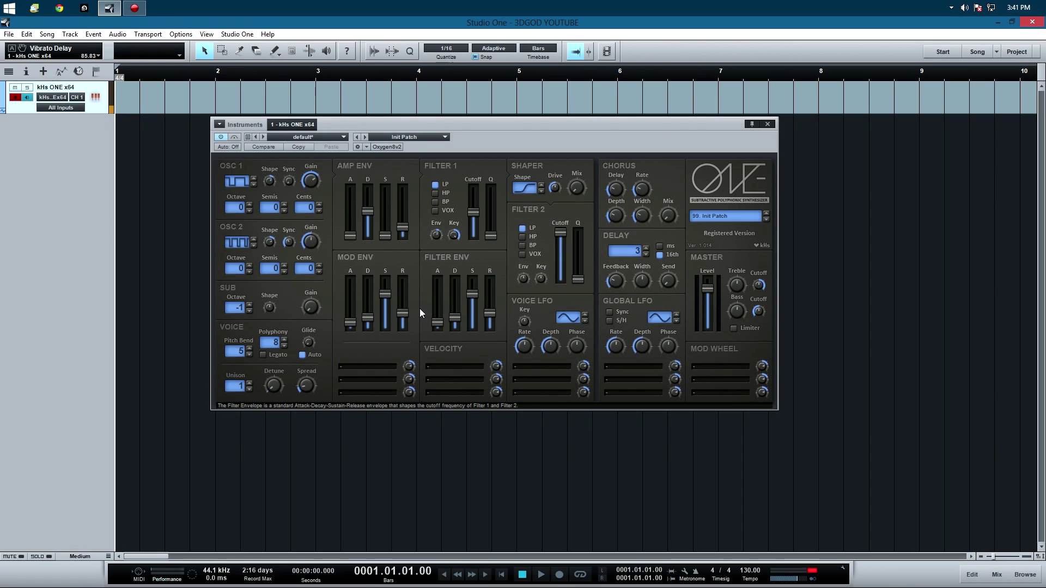
Step: Raise Filter 1's Q slightly and assign the first mod wheel slot to Filter 1 Cutoff
click(707, 363)
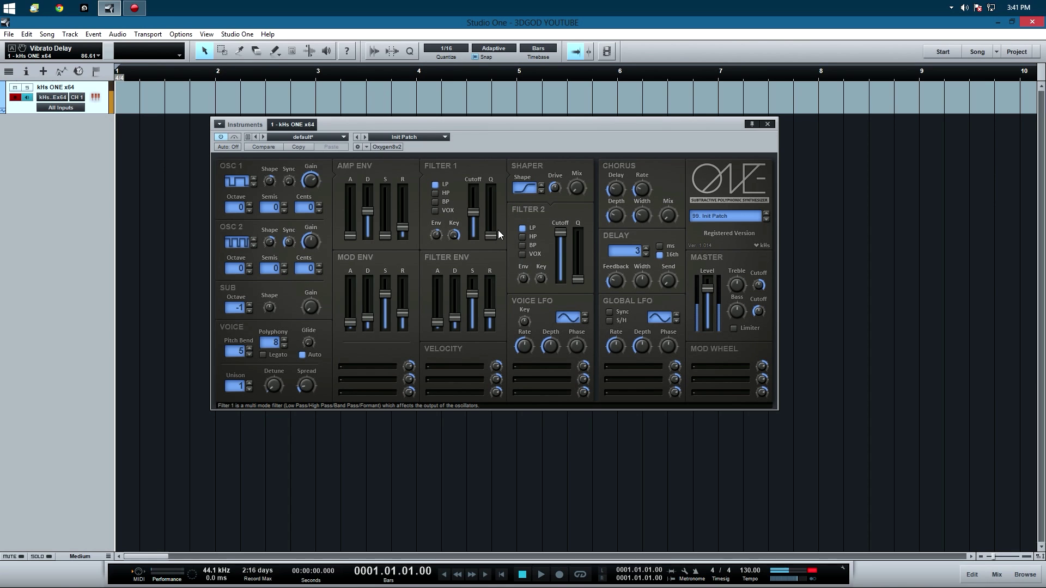
mouse_move(472, 211)
mouse_down()
mouse_move(481, 258)
mouse_move(484, 158)
mouse_move(493, 223)
mouse_move(473, 208)
mouse_up()
click(709, 365)
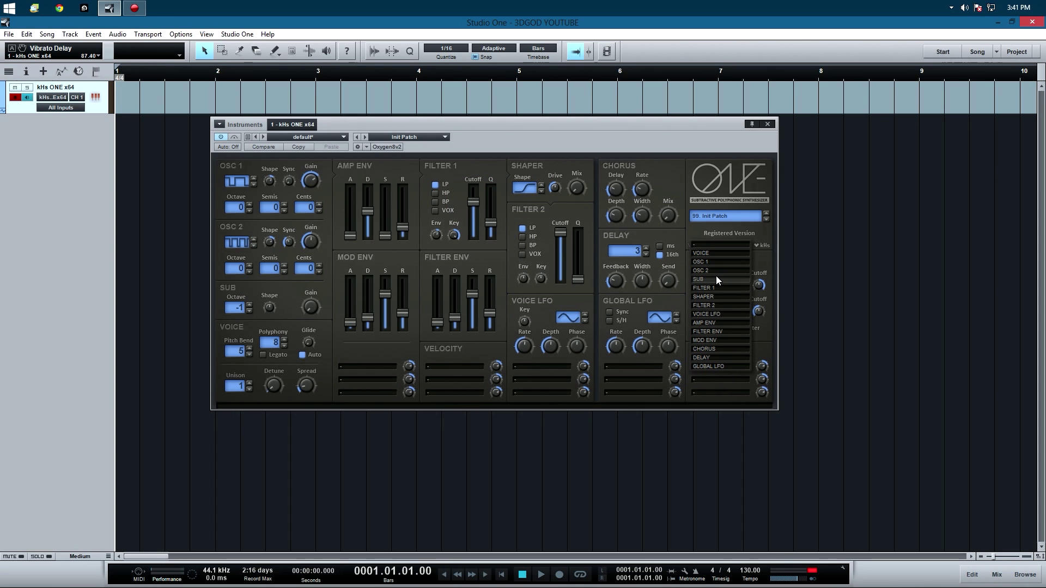
mouse_move(716, 287)
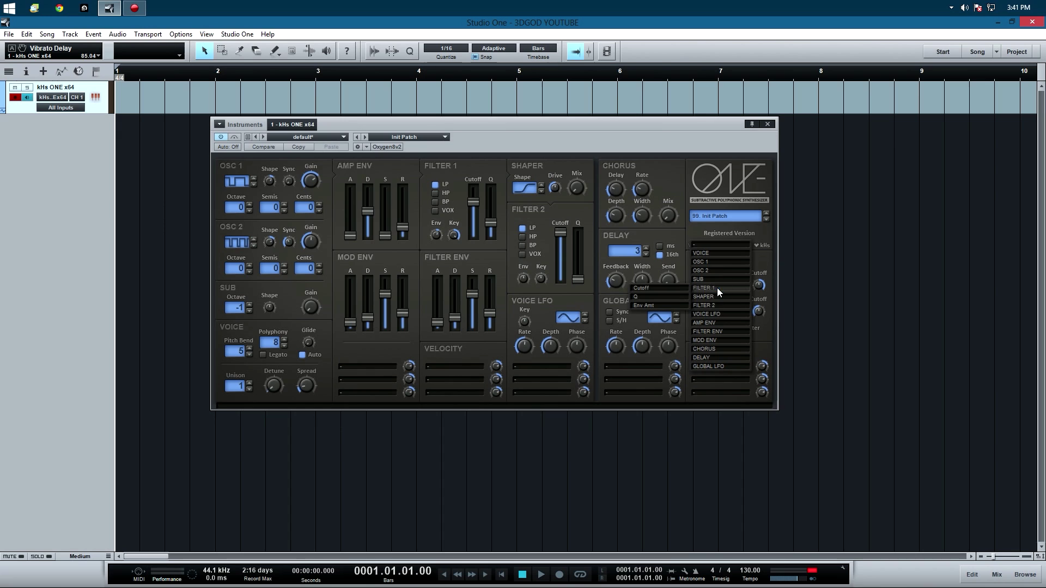
click(663, 290)
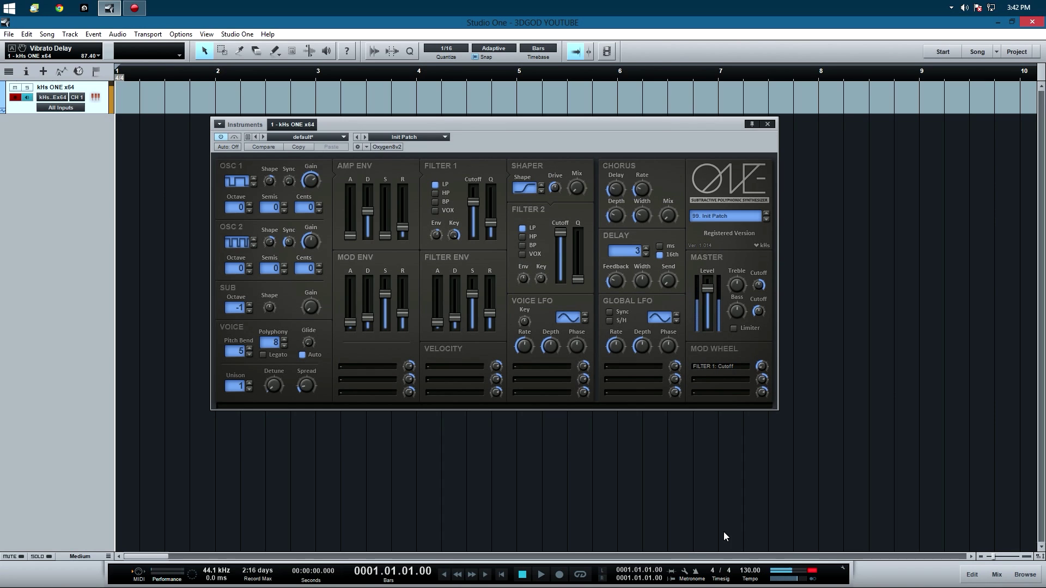
Step: Bring in the sub oscillator at octave -1 by raising its gain and adjusting its shape
click(249, 305)
drag(314, 299, 336, 213)
click(250, 311)
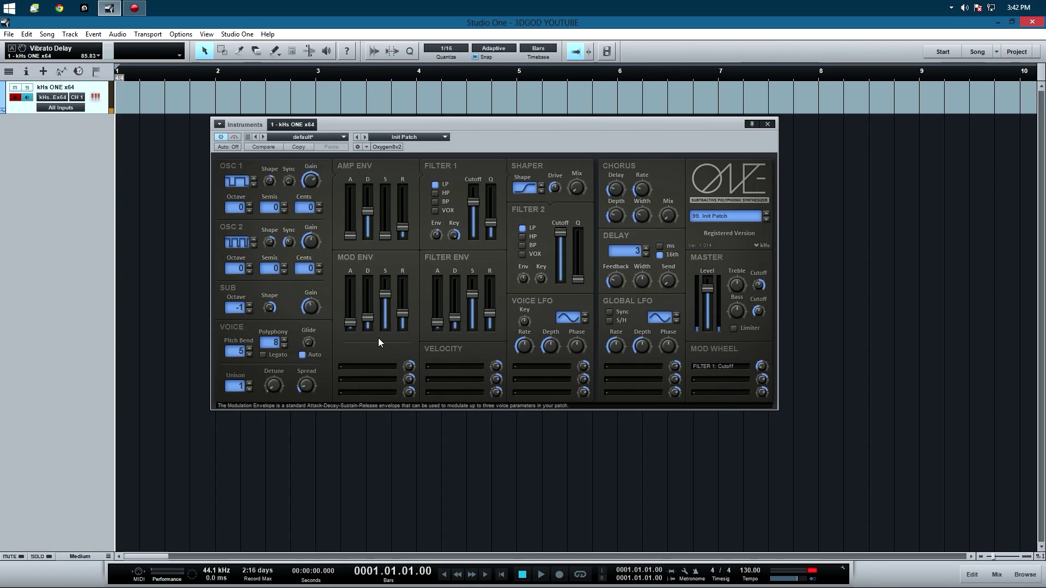
Step: Set the voice section's pitch bend range to 12
click(251, 351)
click(252, 351)
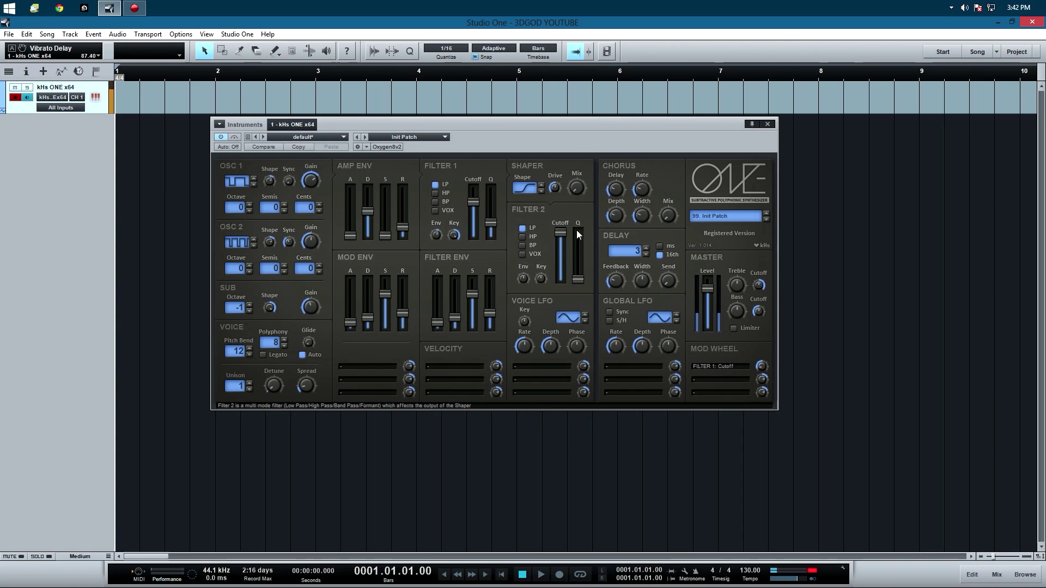
Step: Tune the chorus to a slow rate and low mix, with medium depth and width
click(669, 216)
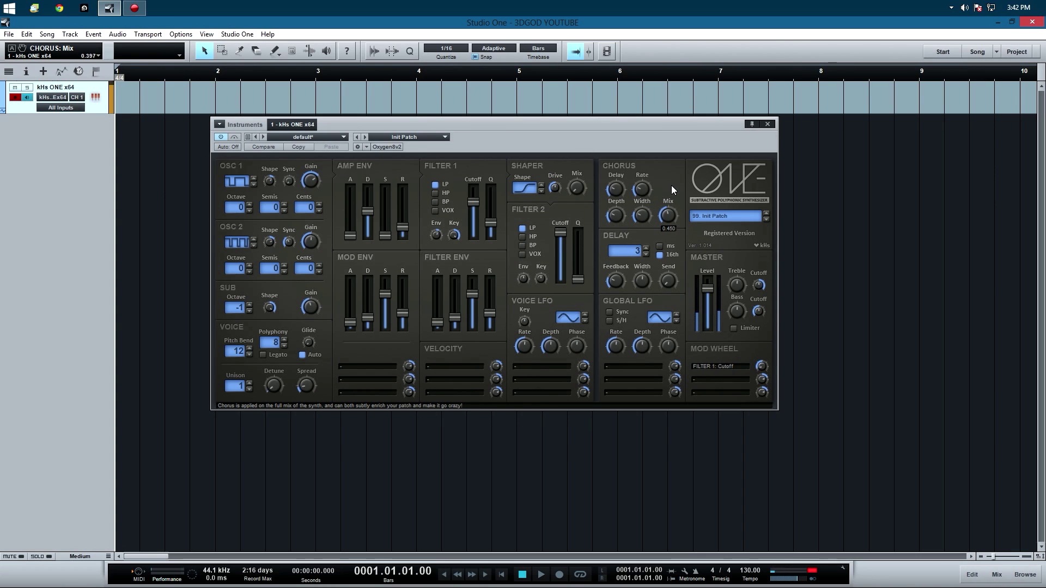
click(644, 190)
drag(644, 174, 646, 202)
click(620, 179)
click(618, 215)
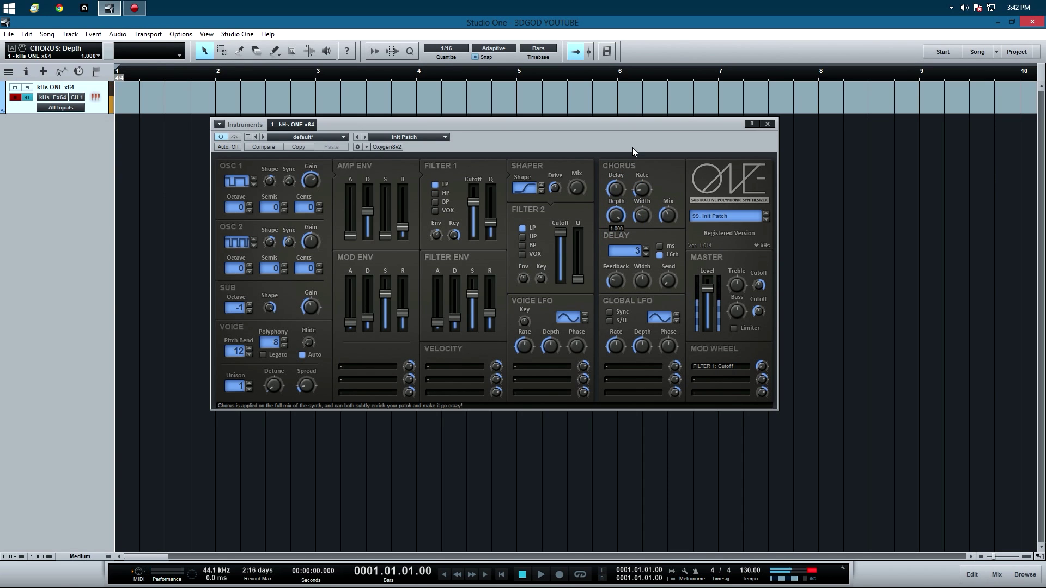
mouse_move(634, 179)
mouse_down()
mouse_move(634, 208)
mouse_move(633, 197)
mouse_move(671, 231)
mouse_move(645, 174)
mouse_up()
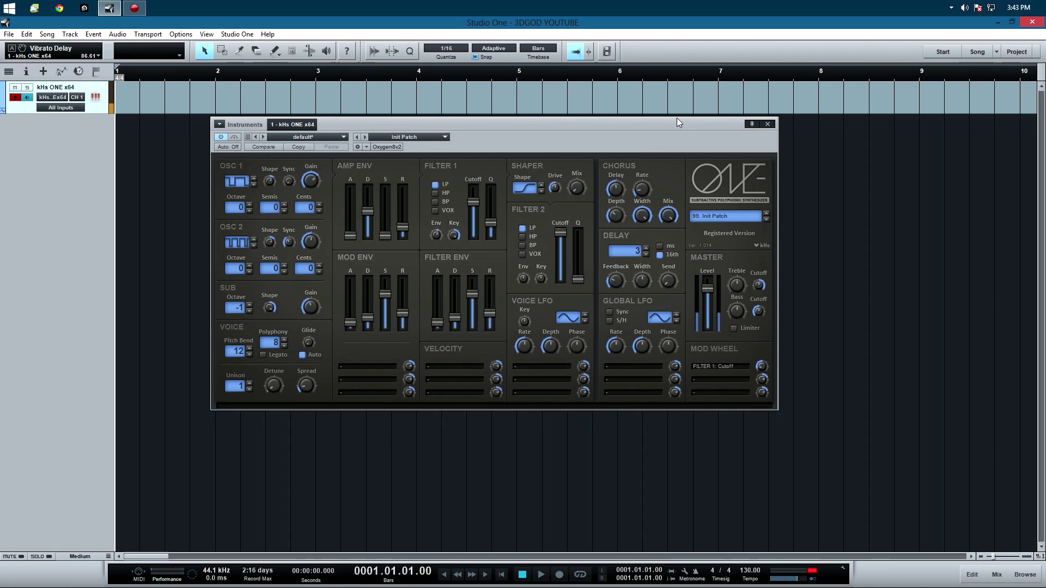
drag(644, 216, 644, 249)
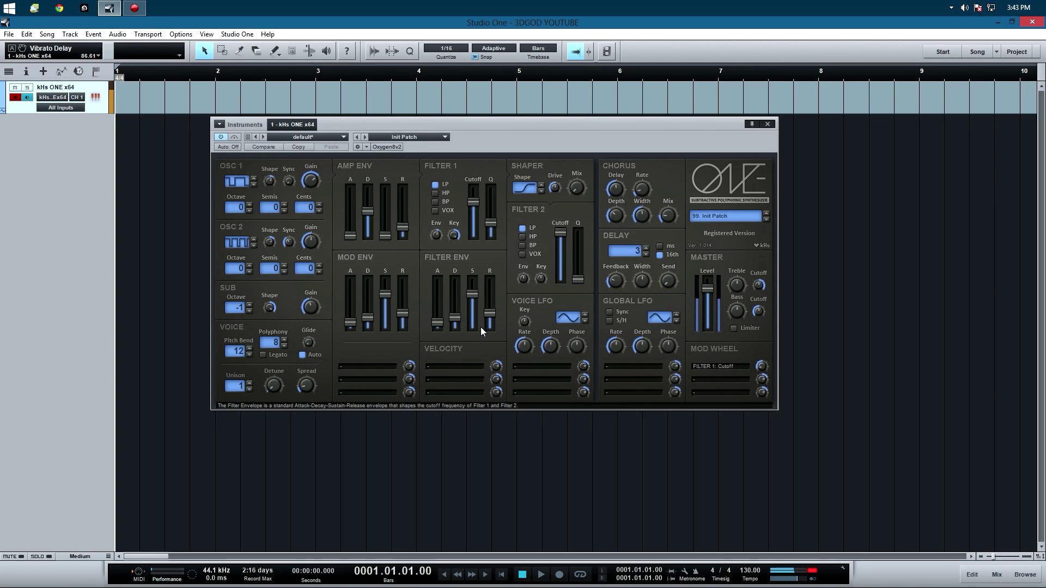
Step: Assign the first velocity slot to Amp Env Attack and adjust its modulation amount
click(450, 368)
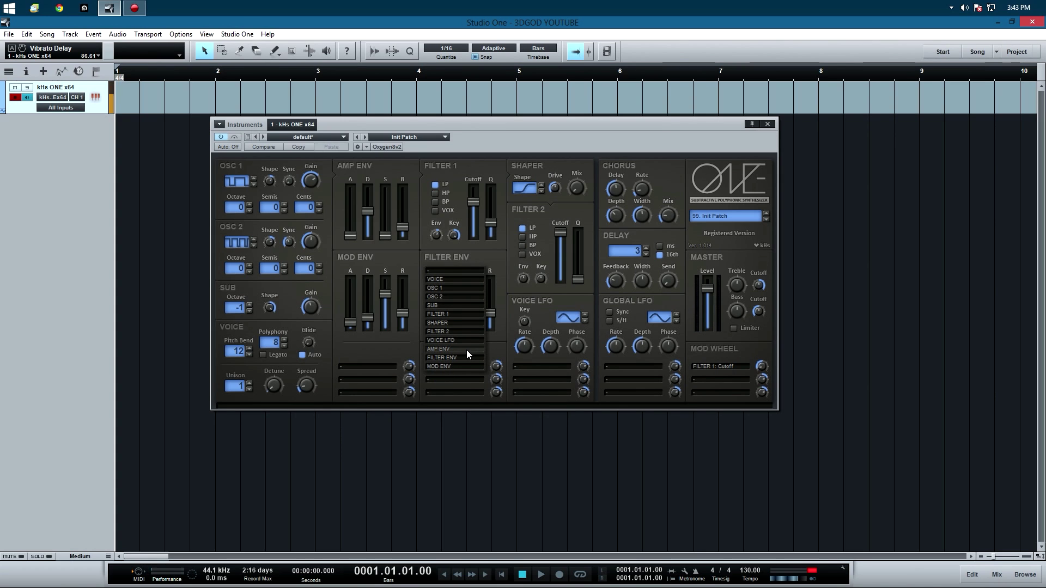
mouse_move(454, 348)
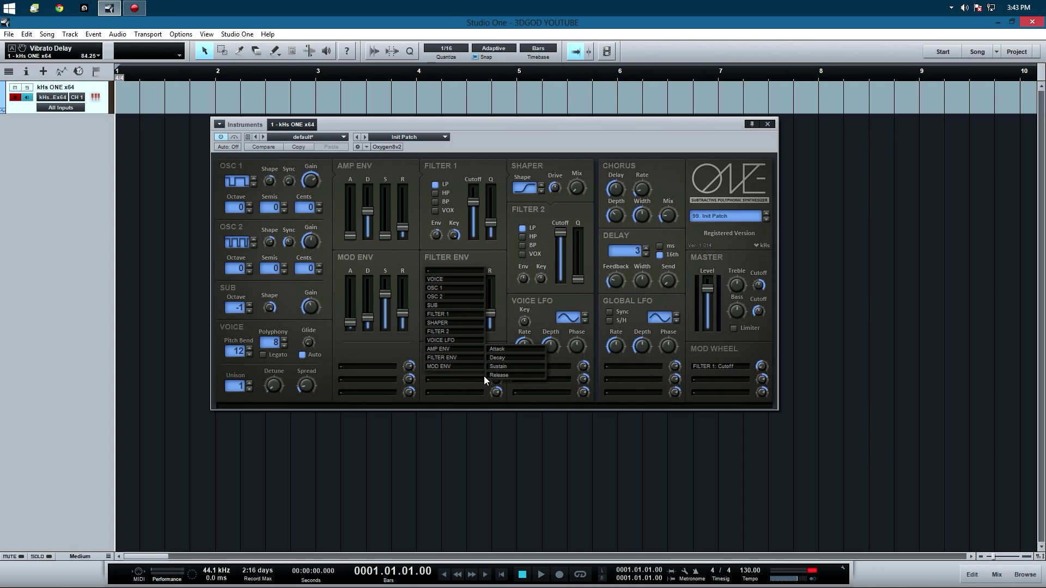
click(515, 348)
drag(496, 366, 495, 399)
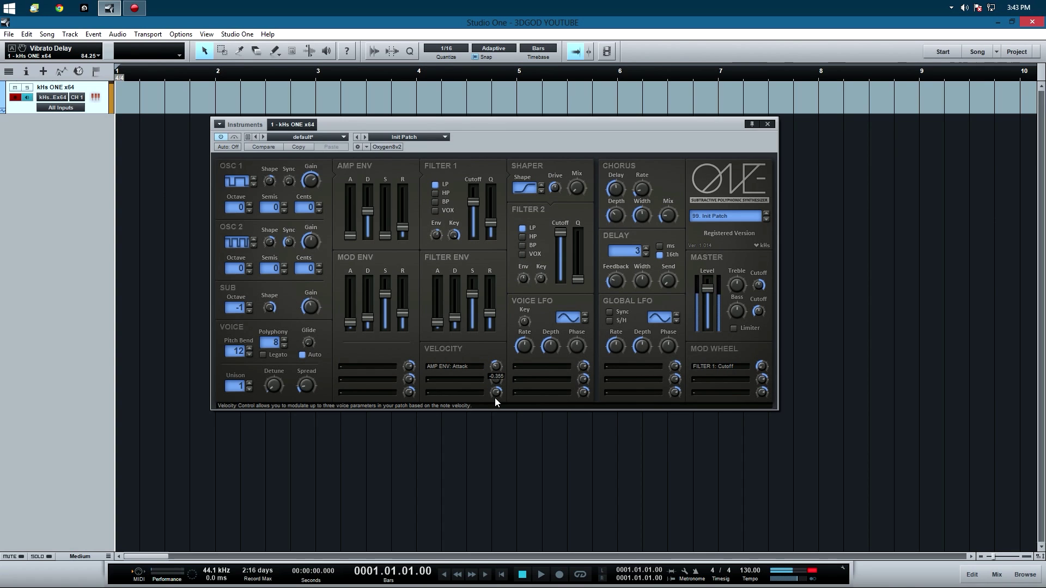
mouse_move(494, 397)
mouse_down()
mouse_move(497, 382)
mouse_move(500, 409)
mouse_up()
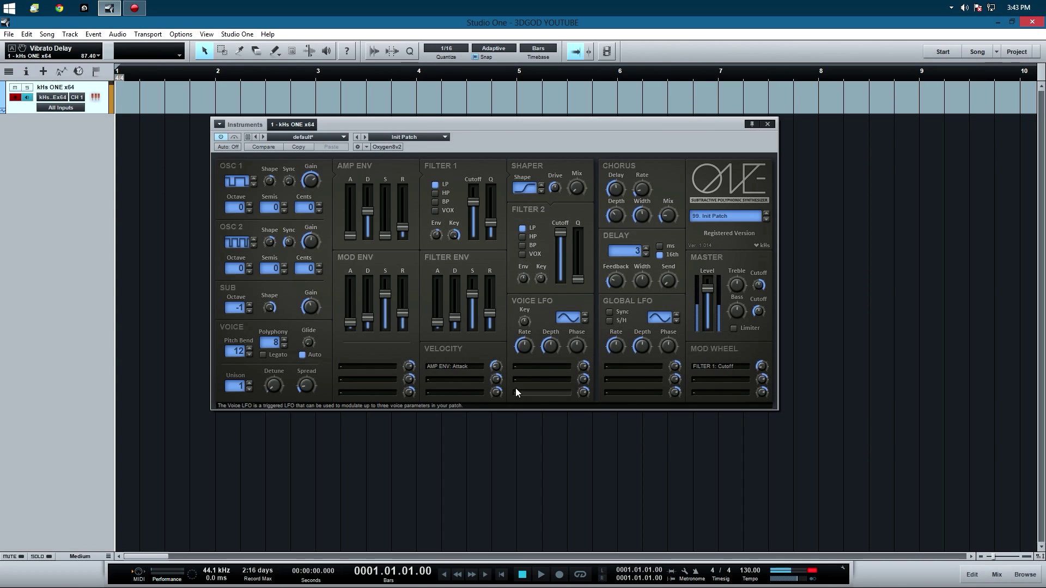
mouse_move(497, 358)
drag(497, 357, 502, 337)
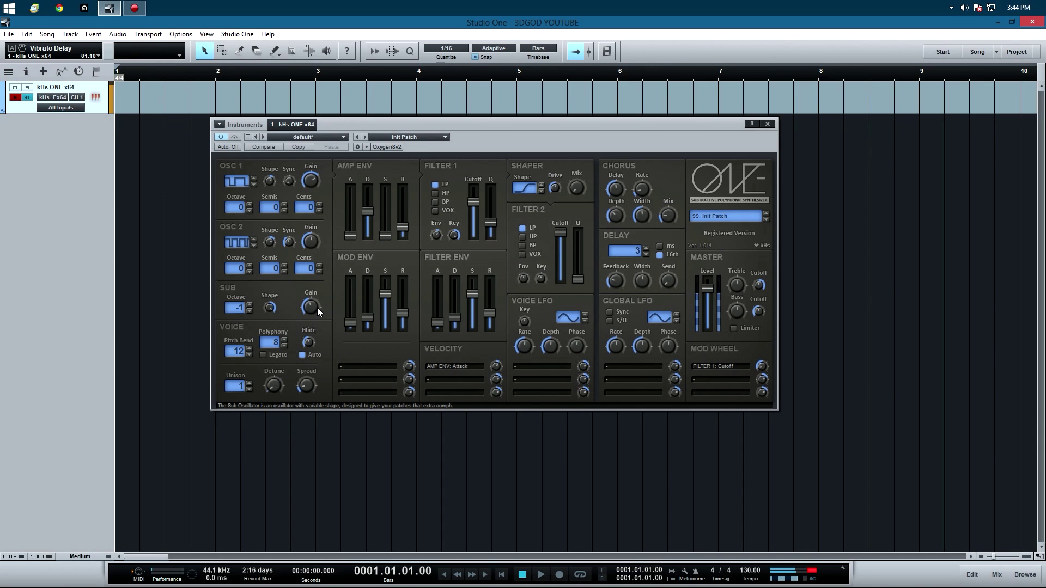
Step: Adjust the voice glide and reduce the polyphony to 1
drag(314, 343, 311, 372)
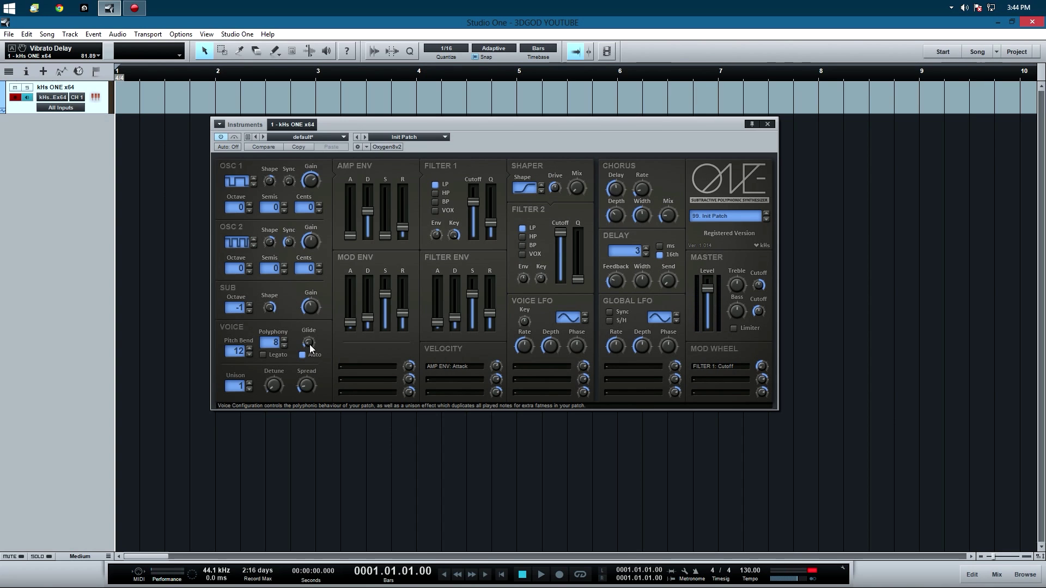
click(285, 346)
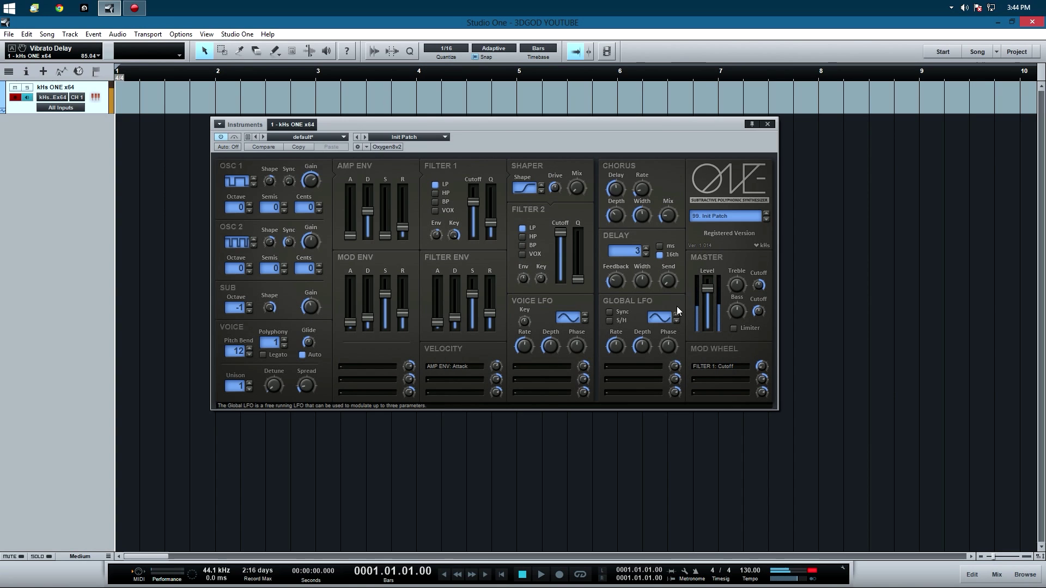
Step: Set the delay time to 2 sixteenths and the send to about 0.21, and adjust the delay's width and feedback
click(666, 282)
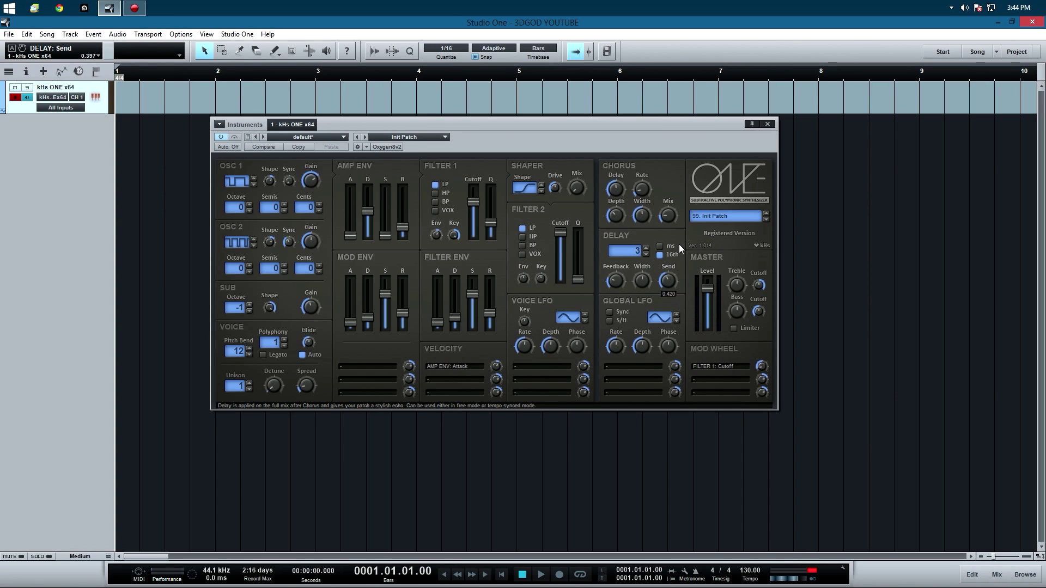
click(644, 278)
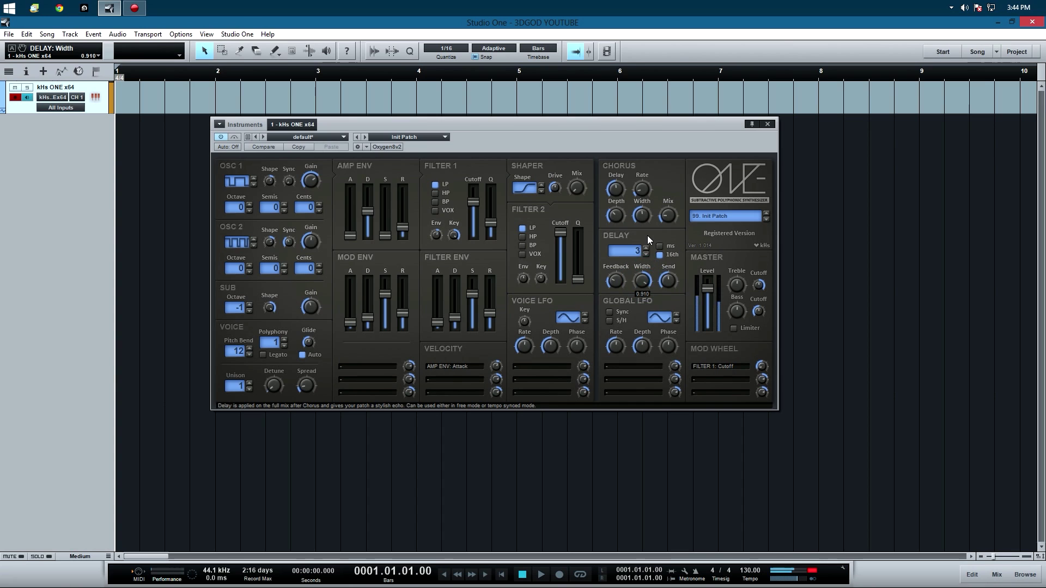
mouse_move(648, 254)
mouse_down()
mouse_move(652, 236)
mouse_move(655, 262)
mouse_up()
click(647, 255)
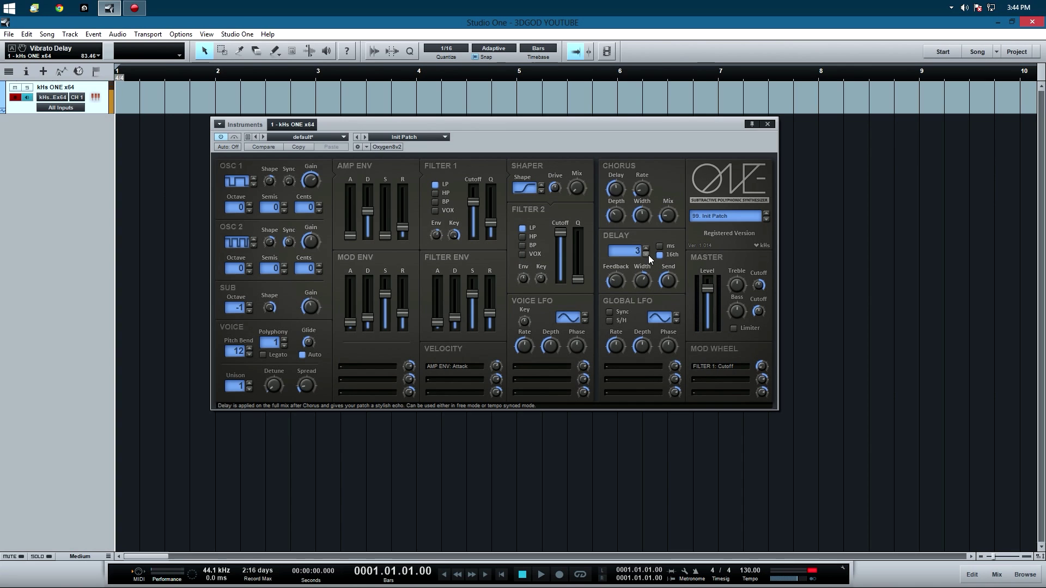
click(618, 281)
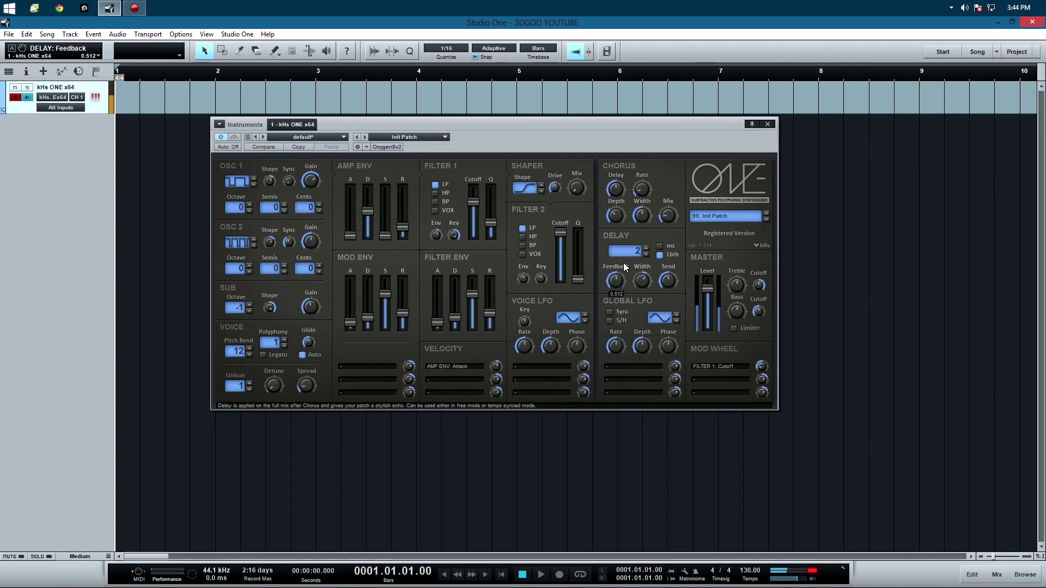
drag(624, 263, 666, 305)
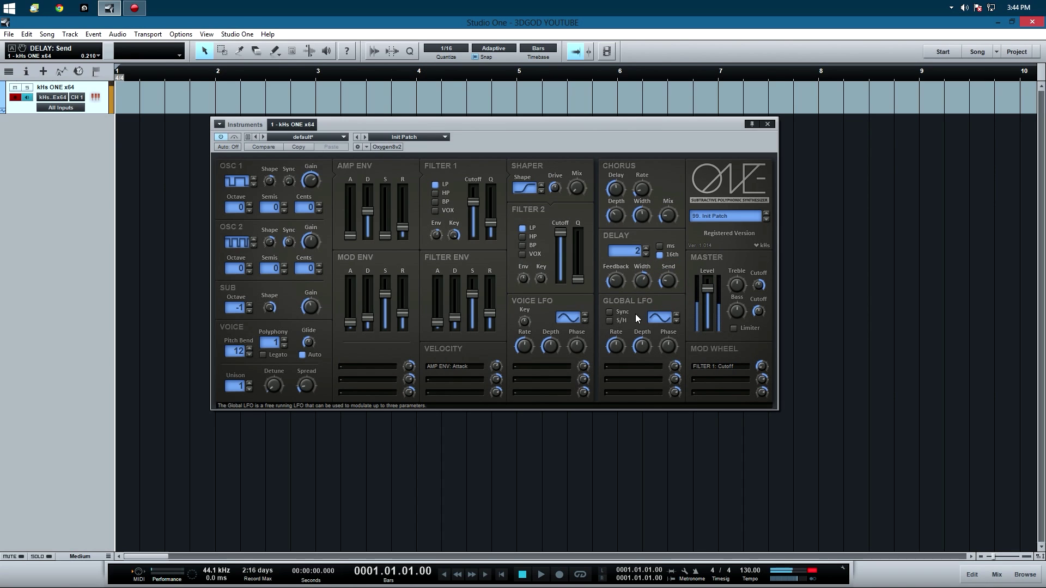
Step: Turn on Sync for the global LFO and route its first slot to Chorus Mix with an amount of 1.000
click(610, 313)
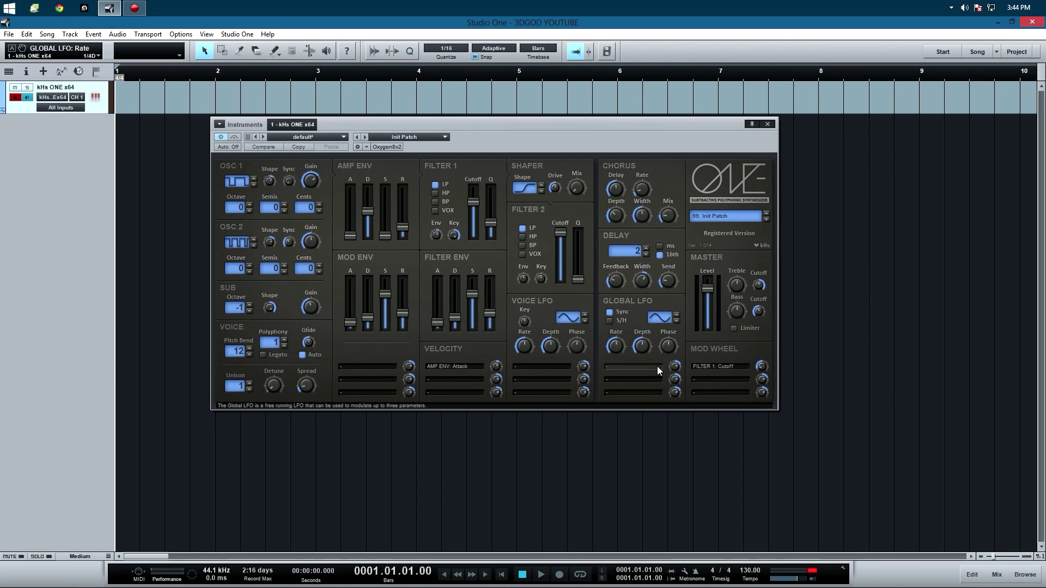
click(641, 366)
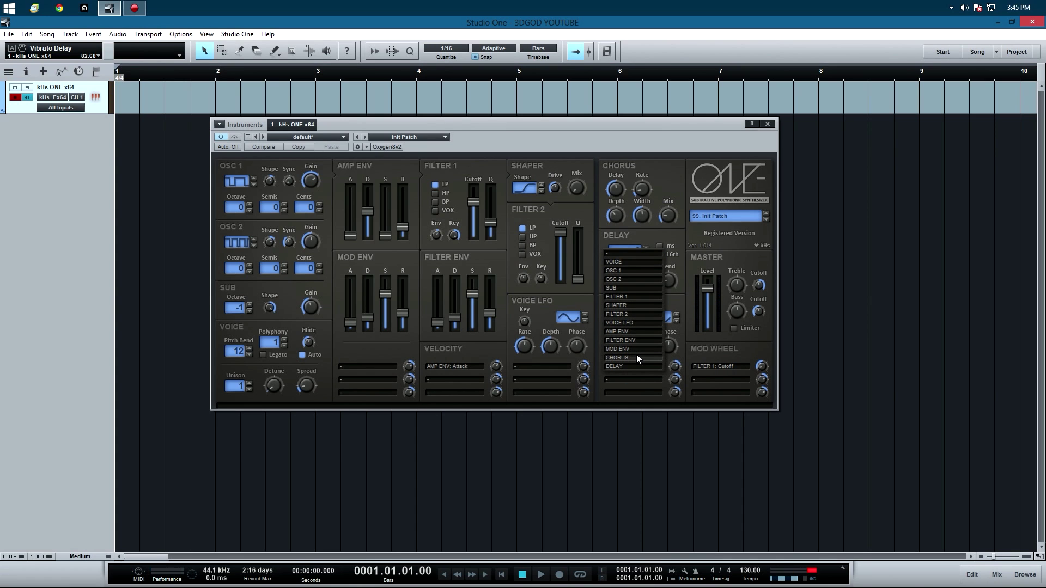
mouse_move(637, 355)
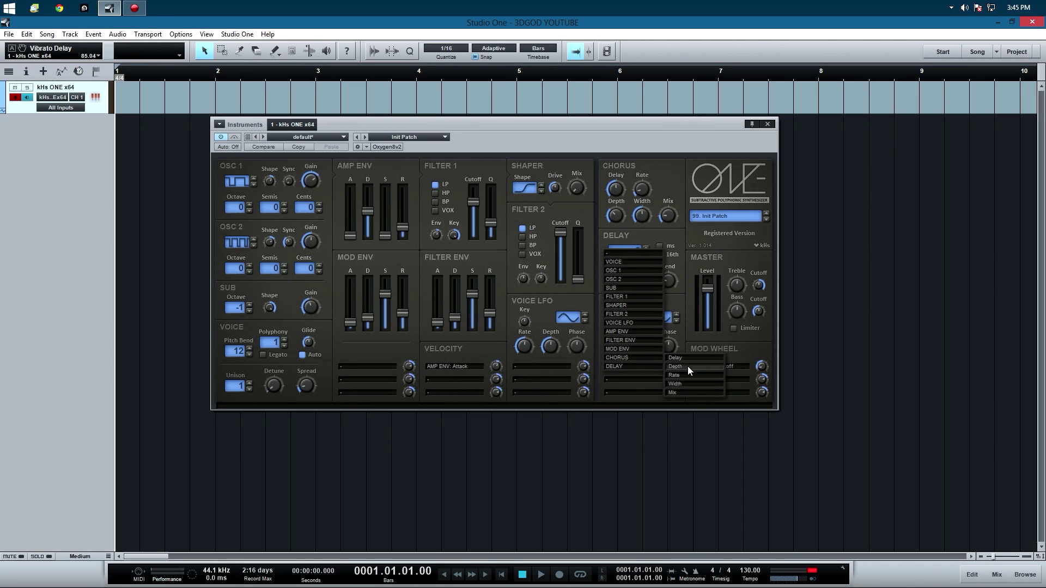
click(685, 393)
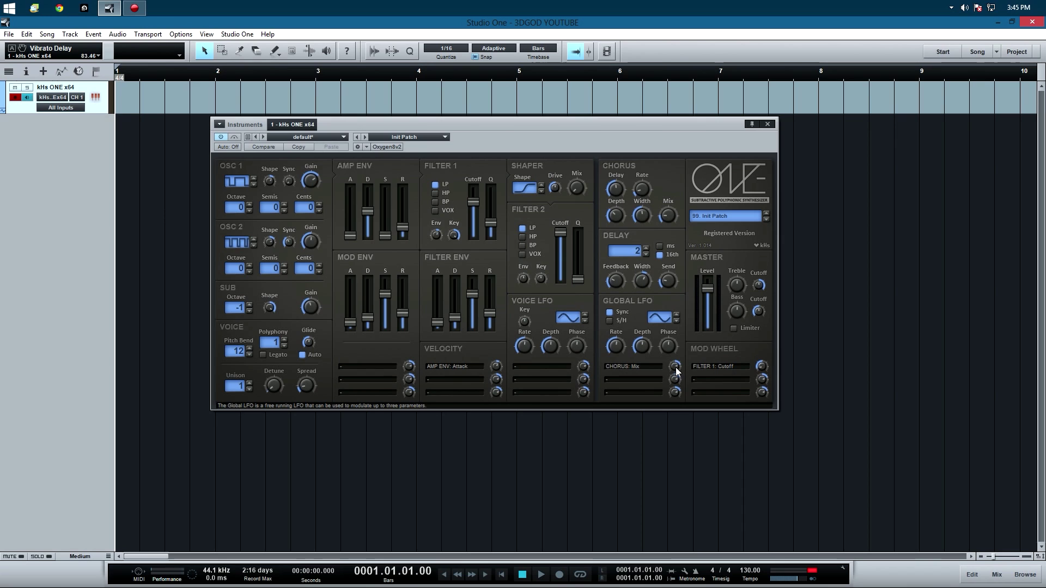
drag(674, 366, 677, 345)
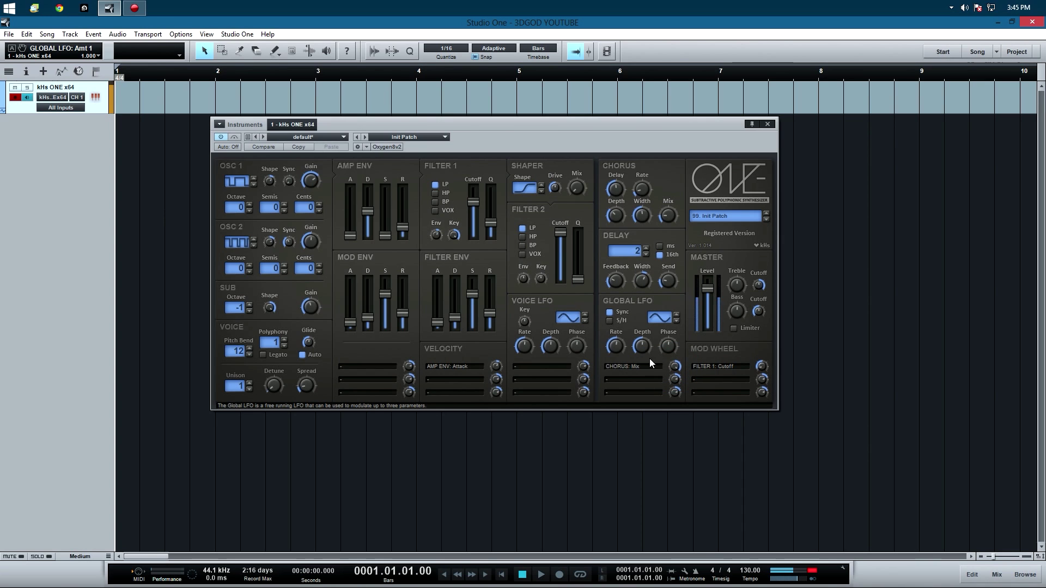
Step: Set the global LFO rate to 1/8 and raise its depth
click(618, 351)
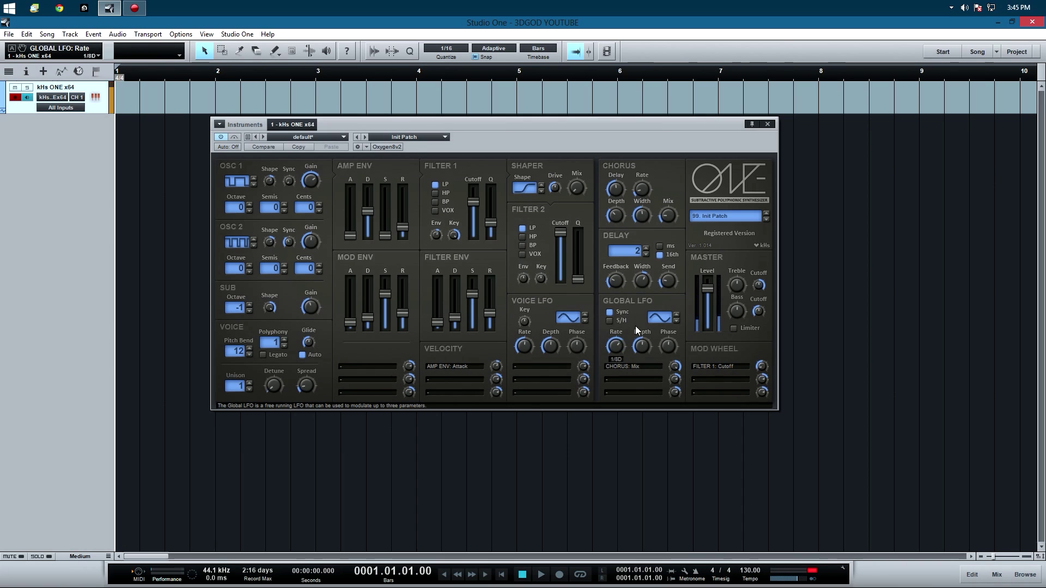
mouse_move(635, 332)
mouse_down()
mouse_move(636, 367)
mouse_move(636, 334)
mouse_up()
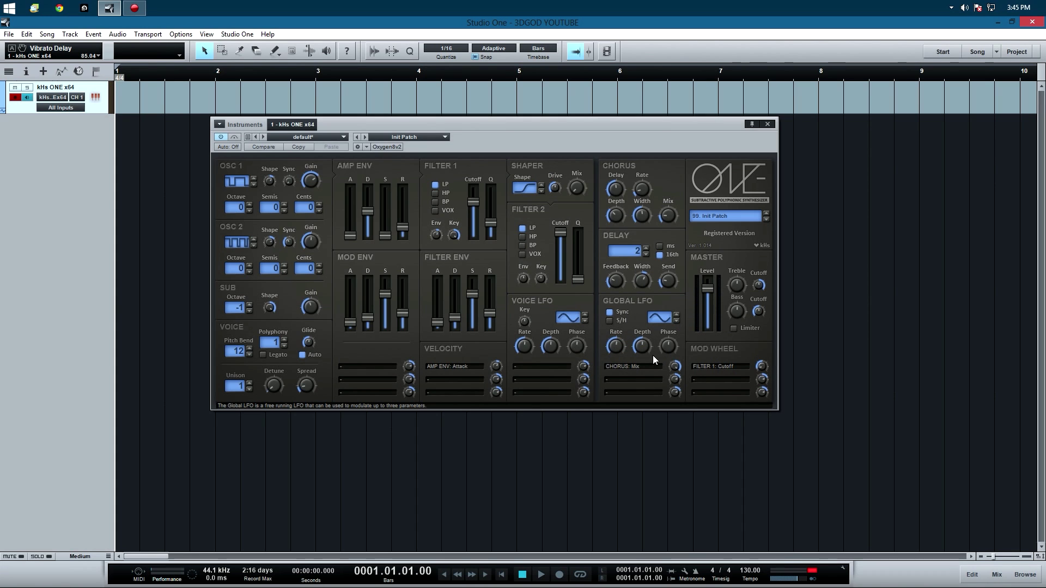
drag(619, 345, 637, 324)
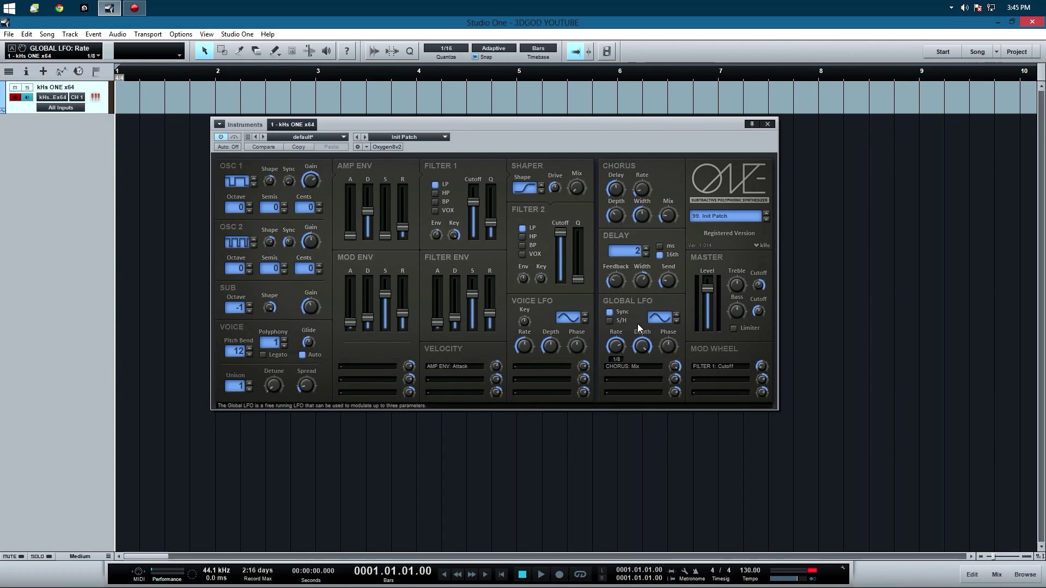
Step: Assign the second mod wheel slot to Global LFO Depth
click(717, 378)
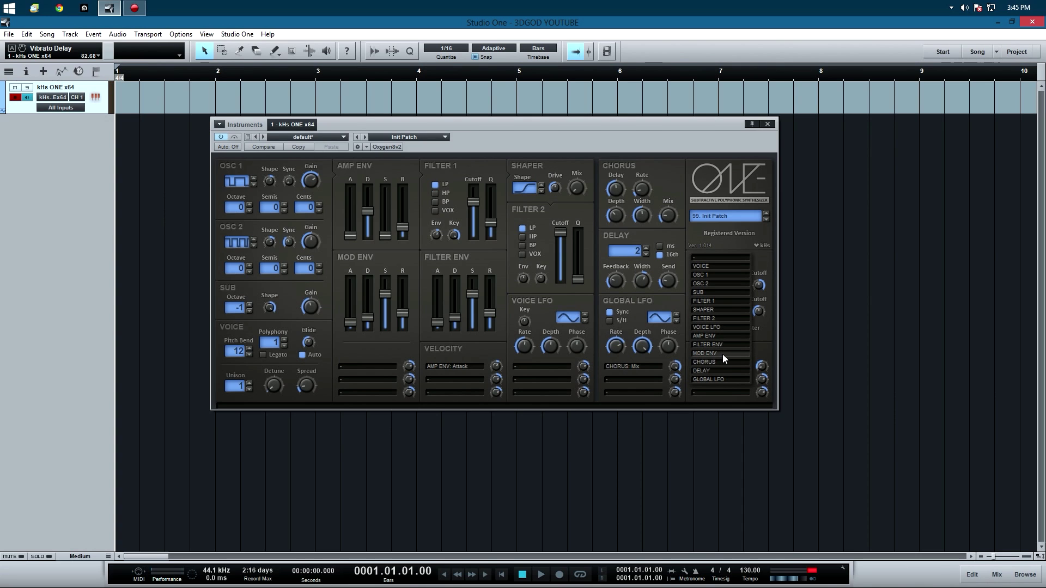
mouse_move(717, 381)
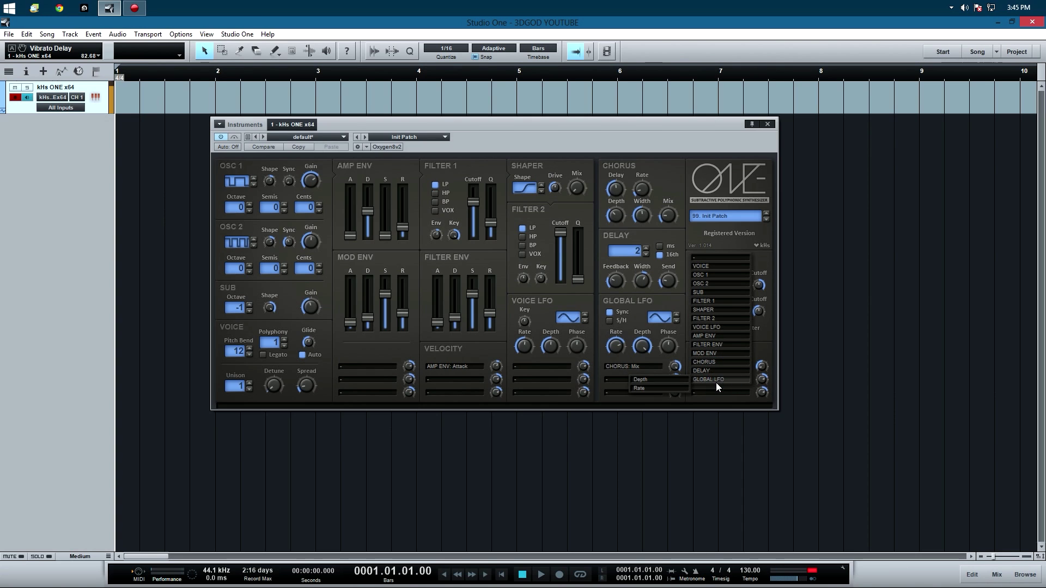
click(661, 381)
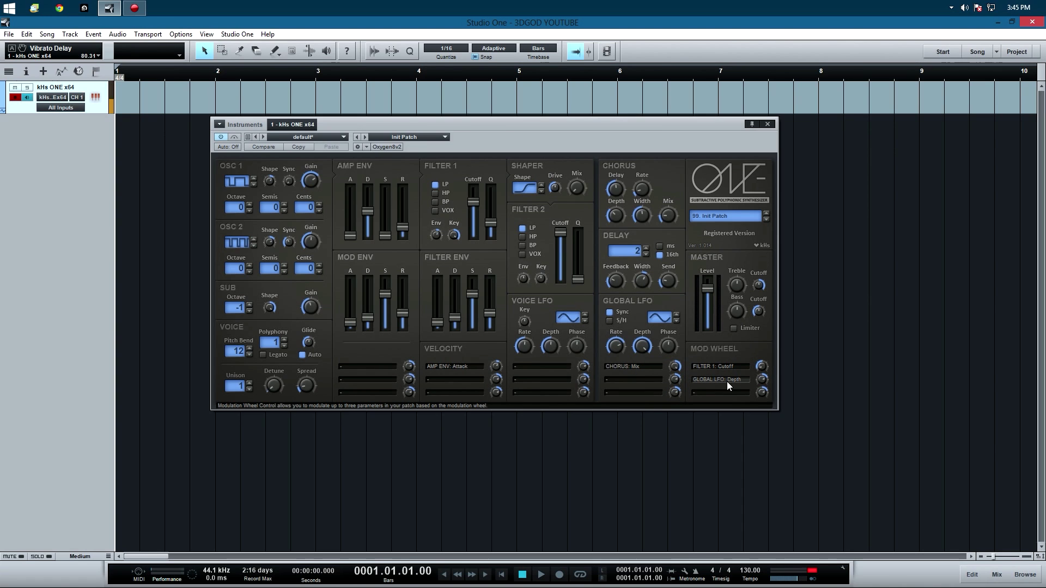